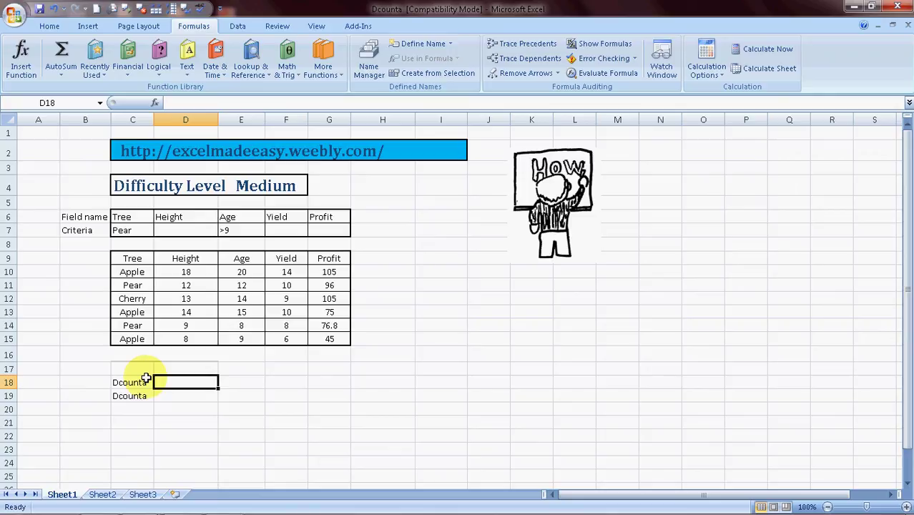
Step: Start a DCOUNTA formula in cell D18, beside the first Dcounta label
left_click(146, 378)
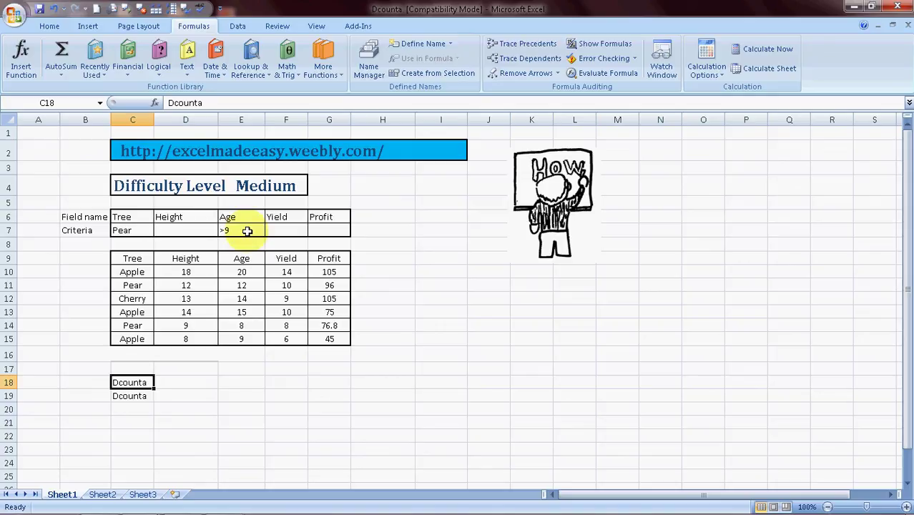
left_click(193, 385)
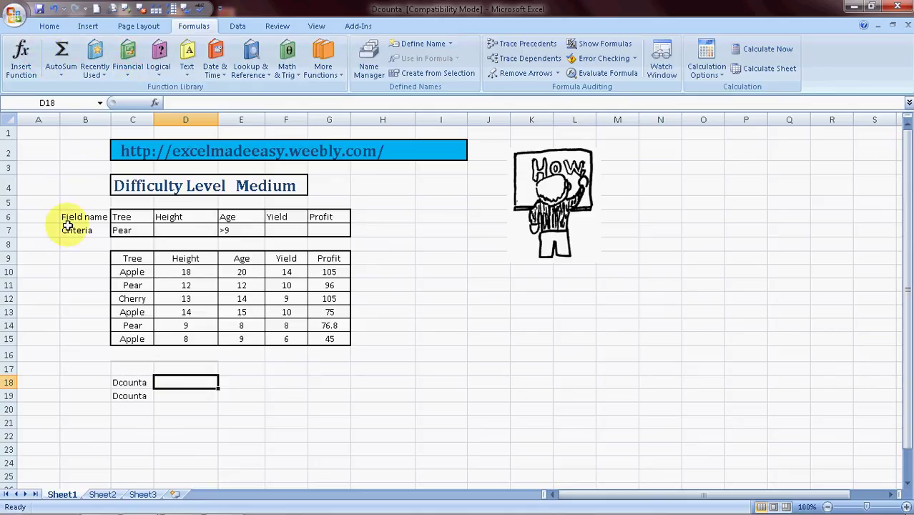
type("=")
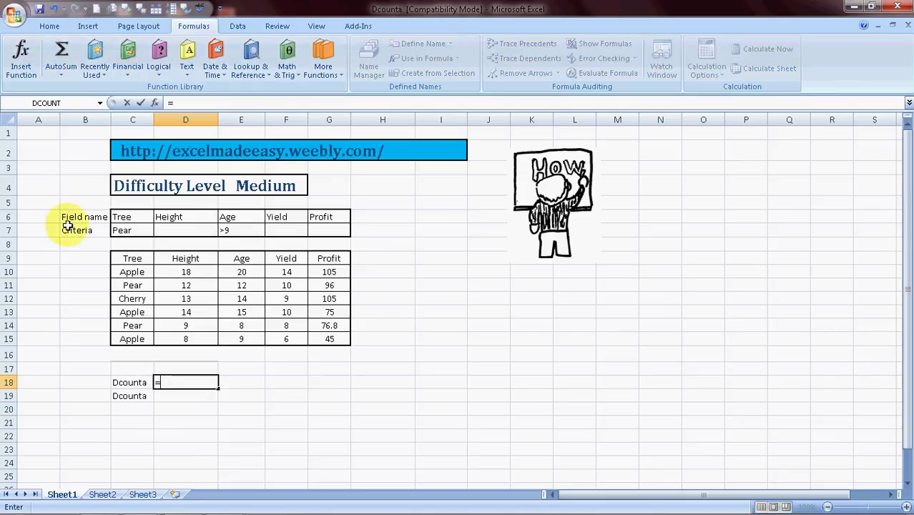
type("doun")
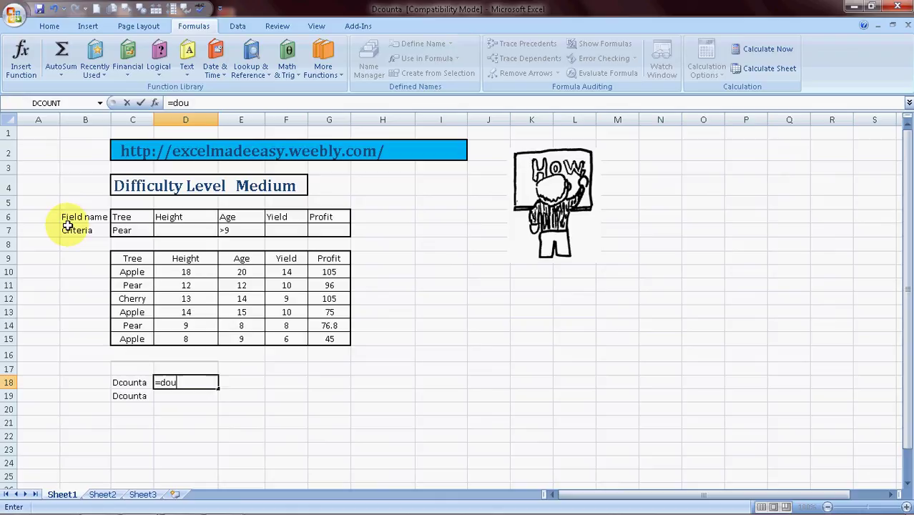
key("BackSpace")
key("BackSpace")
key("BackSpace")
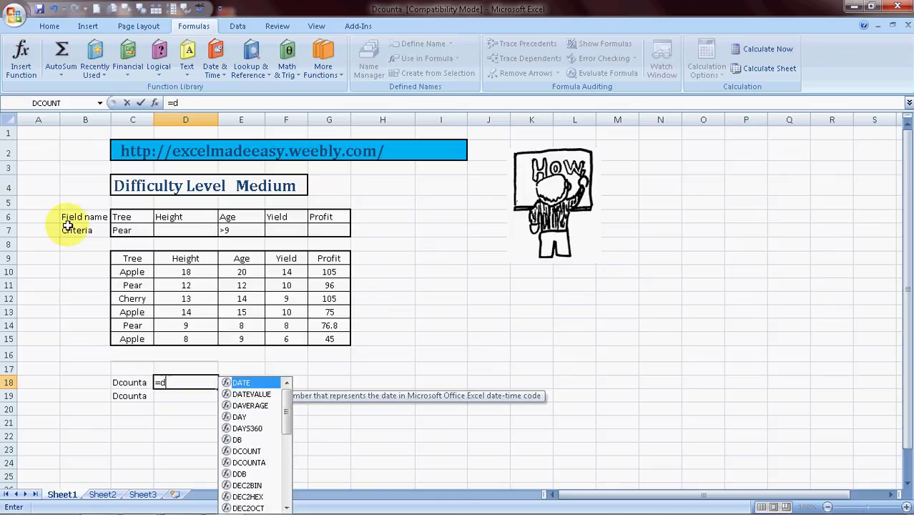
type("coun")
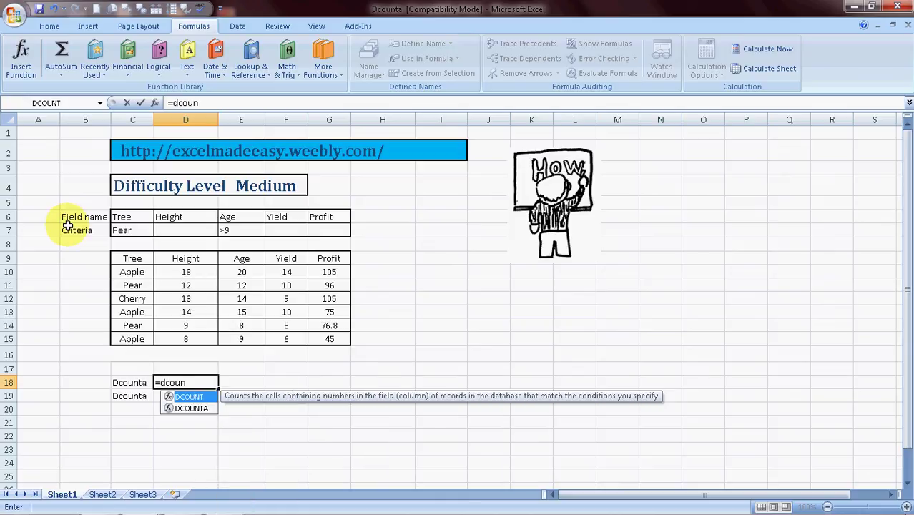
type("ta(")
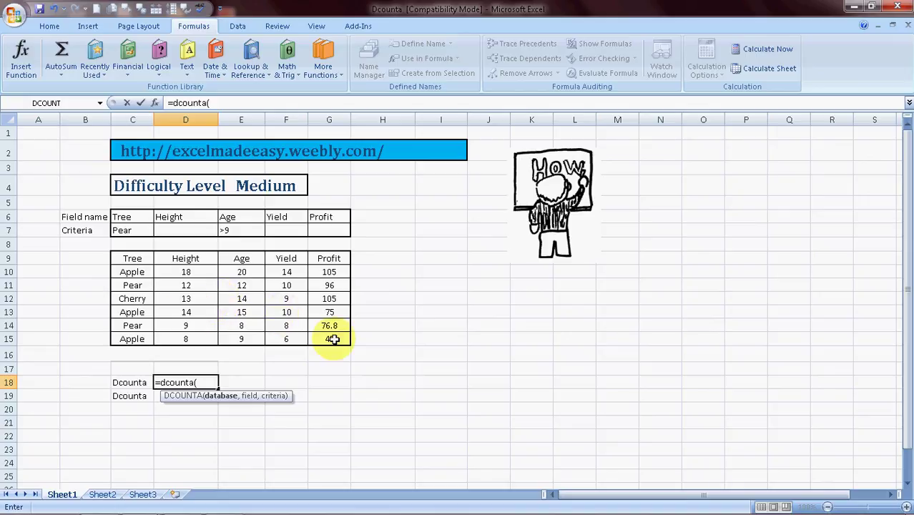
Step: Supply the tree table C9:G15 as the formula's database and the Age header cell E9 as its field
left_click(143, 261)
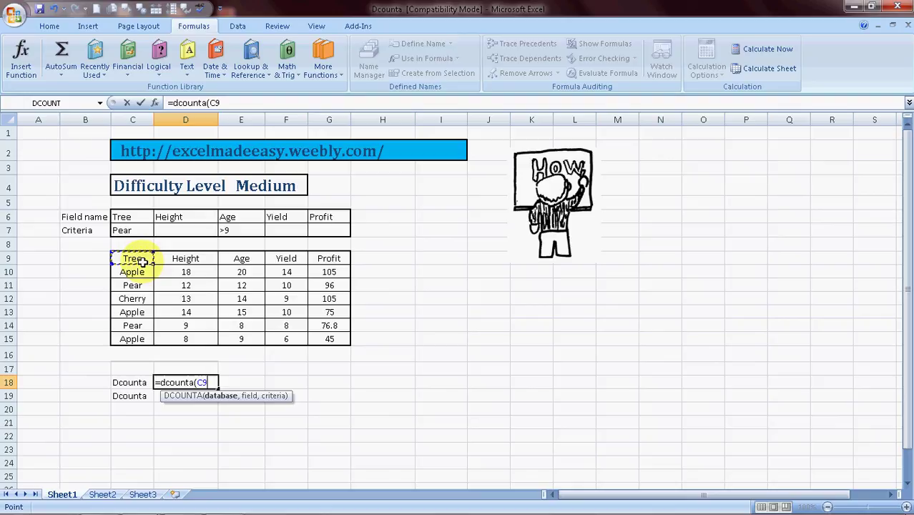
key("shift+Down")
key("shift+Right")
key("shift+Right")
key("shift+Right")
key("shift+Right")
key("shift+Down")
key("shift+Down")
key("shift+Down")
key("shift+Down")
key("shift+Down")
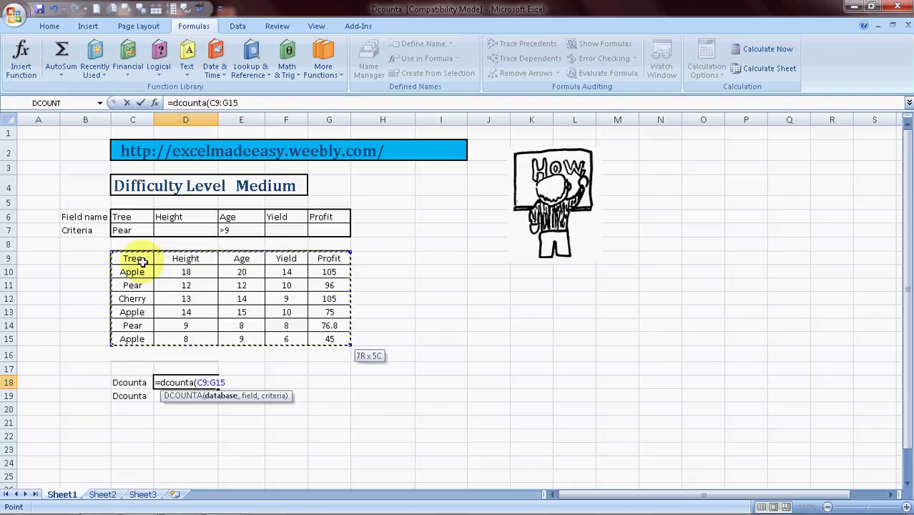
type(",")
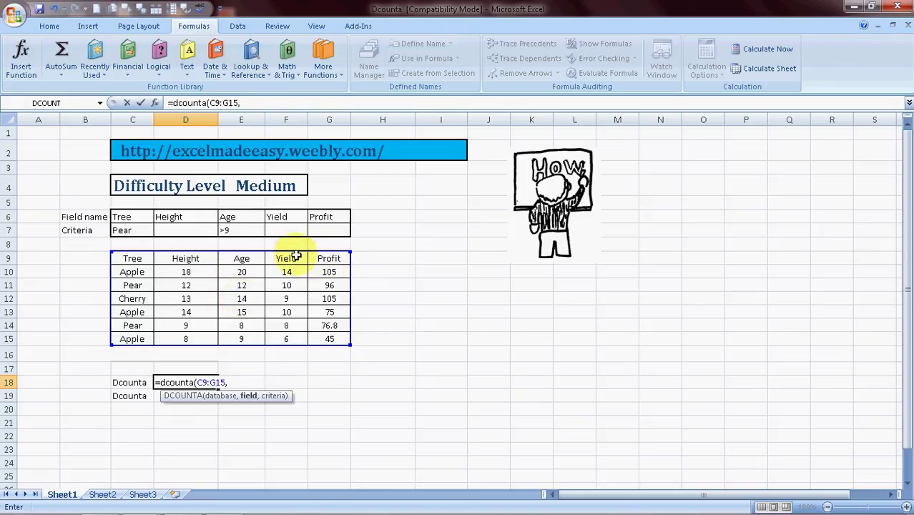
left_click(252, 261)
type(",")
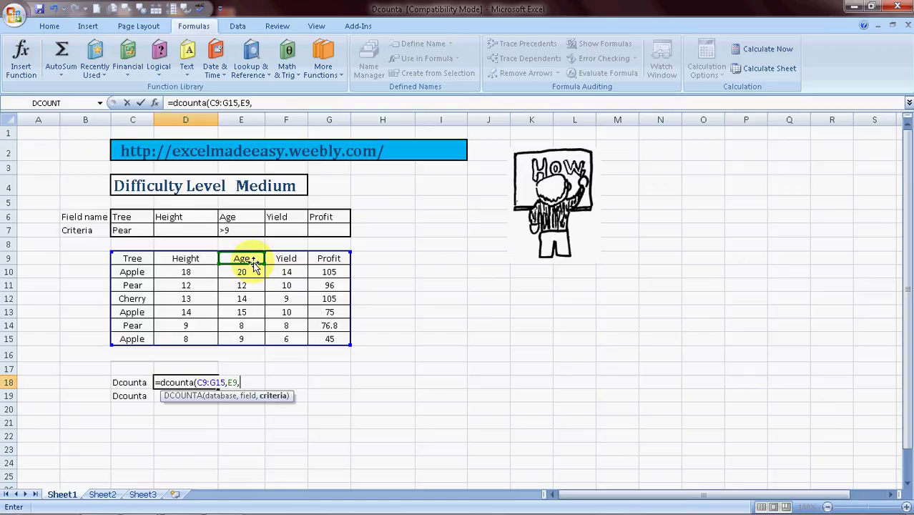
key("Left")
key("Right")
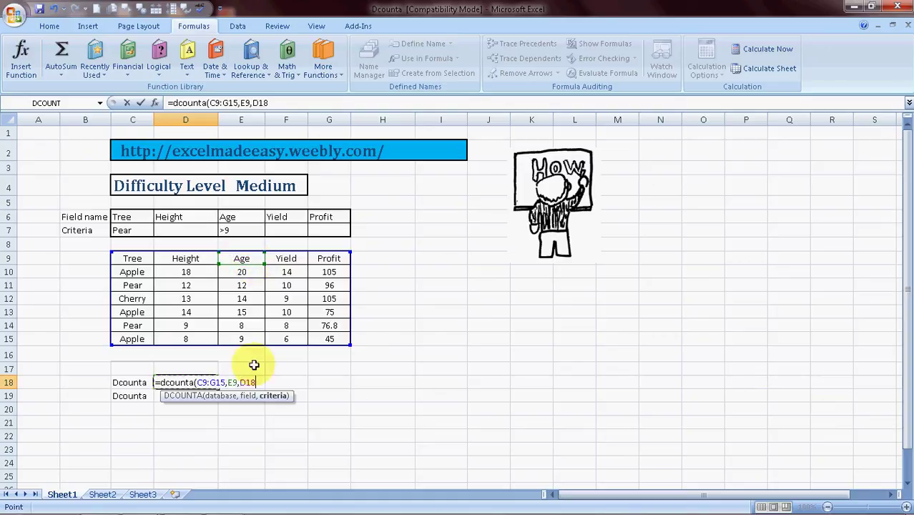
key("BackSpace")
key("BackSpace")
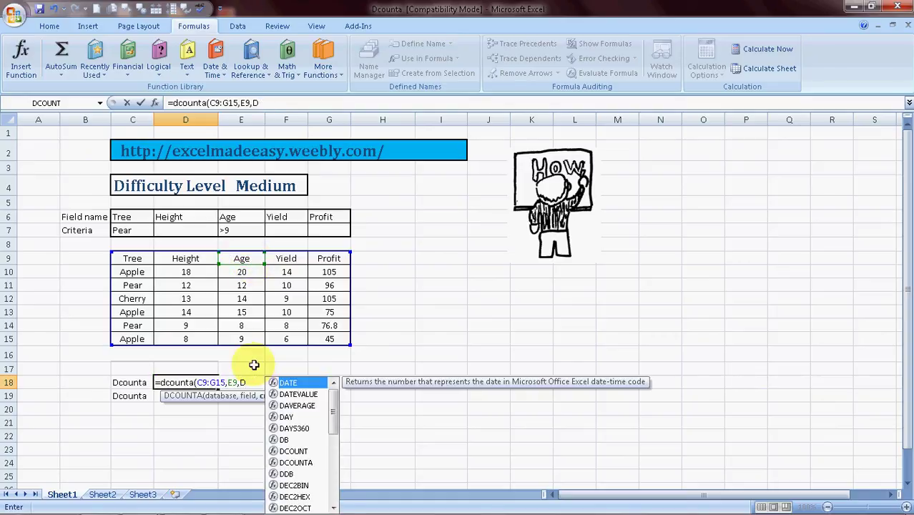
key("BackSpace")
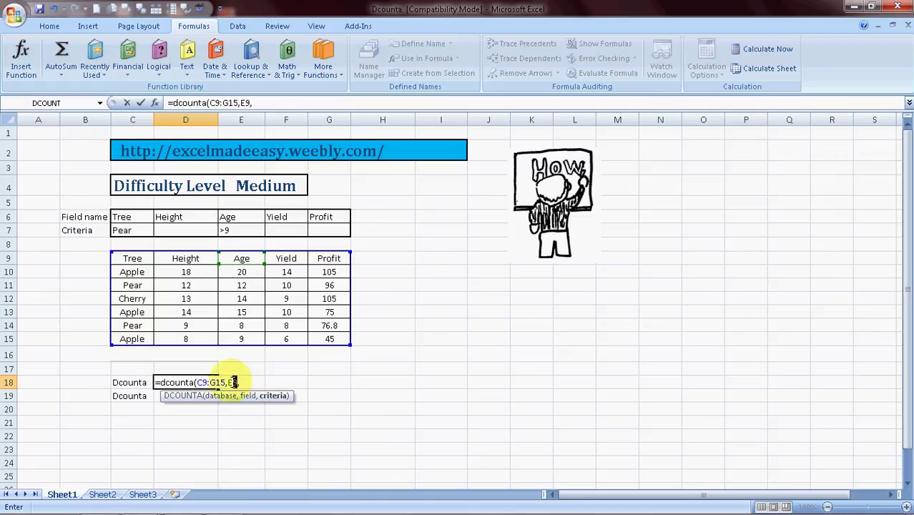
Step: Convert the E9 field reference inside the D18 formula to its literal value "Age"
left_click_drag(236, 383, 226, 382)
double_click(231, 382)
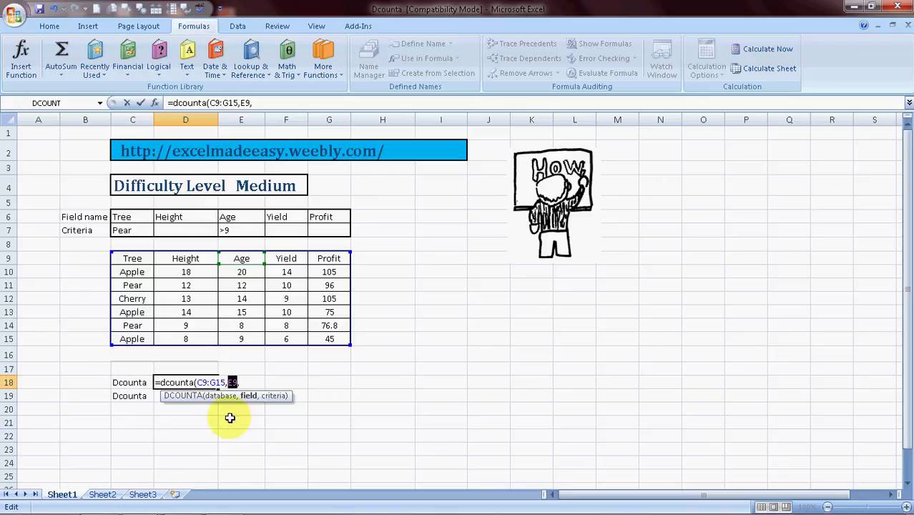
key("F9")
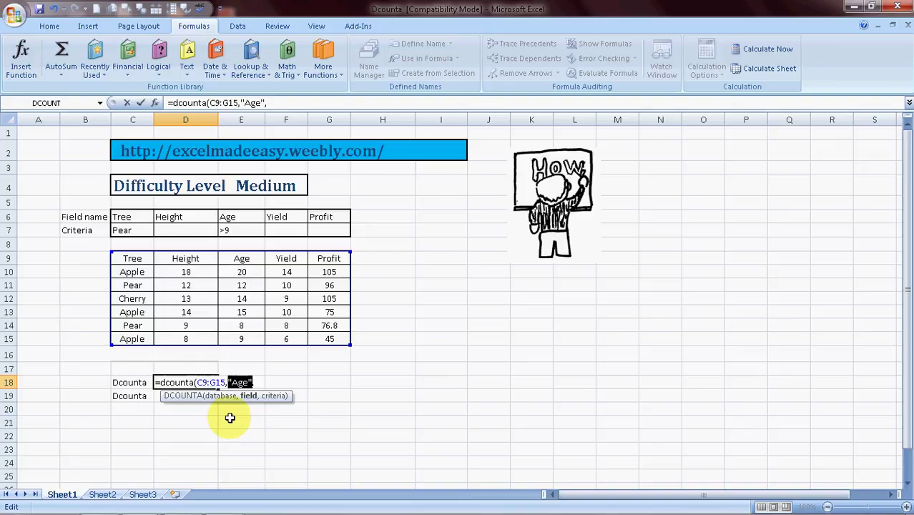
left_click(259, 382)
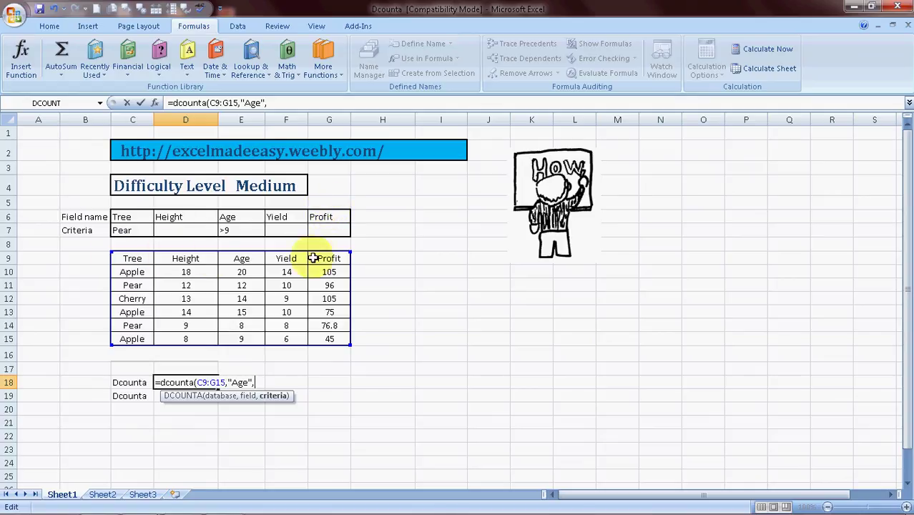
Step: Supply C6:E7 as the criteria range and complete the DCOUNTA formula in D18
left_click(123, 231)
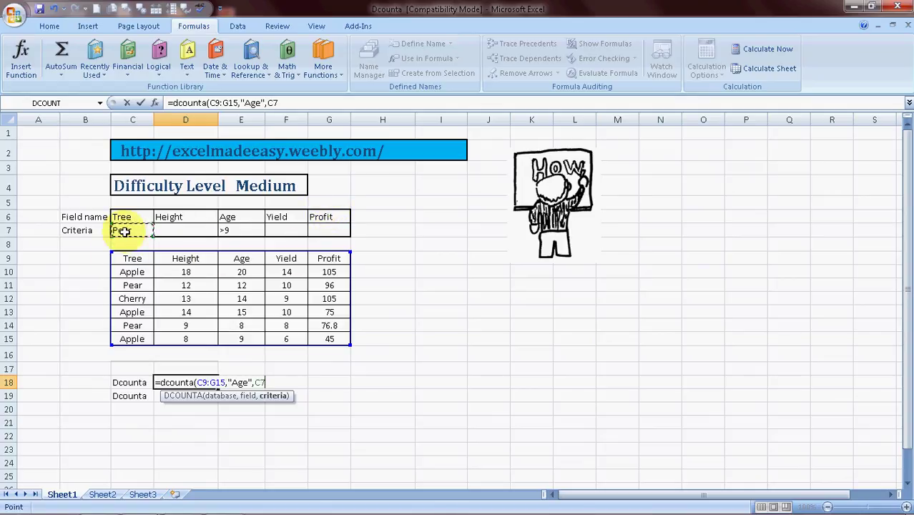
left_click_drag(130, 217, 246, 232)
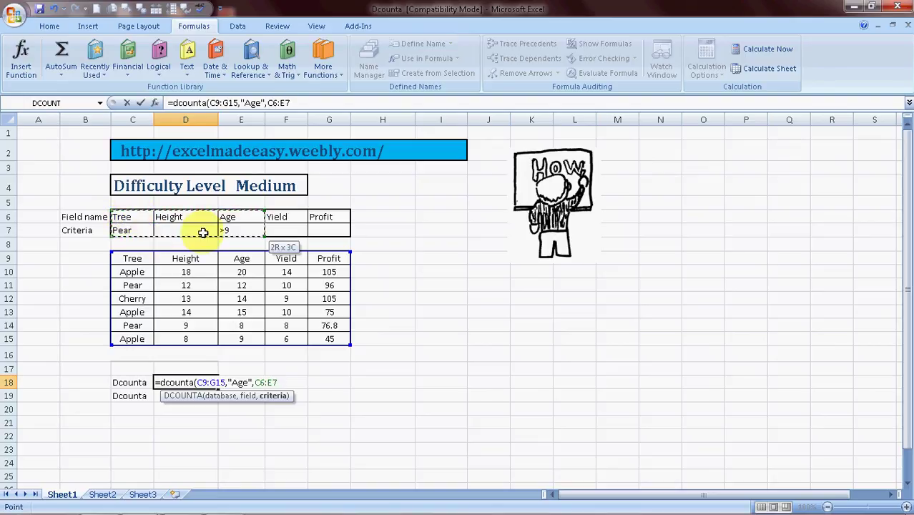
type(")")
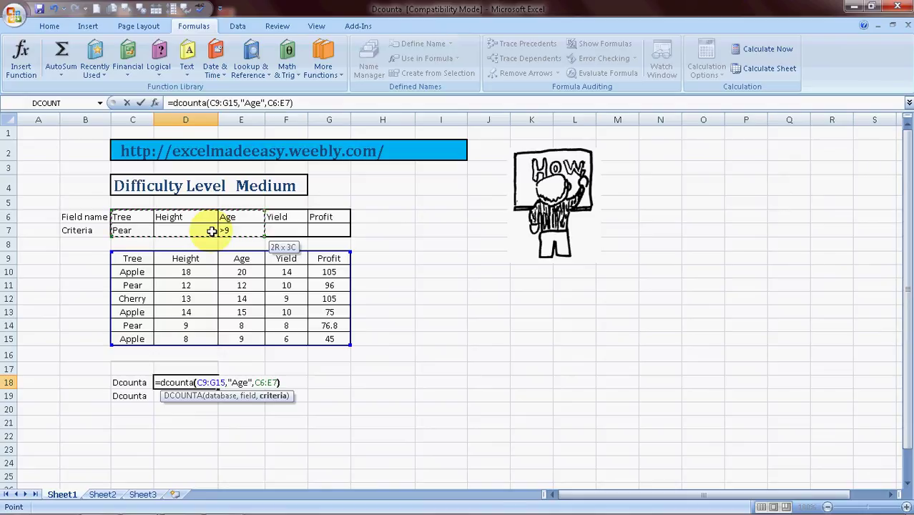
key("Return")
key("Up")
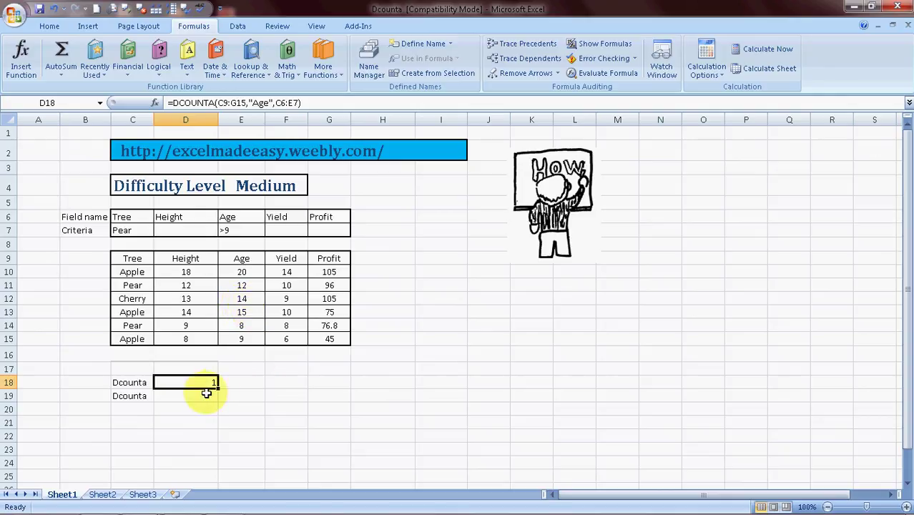
Step: Change the Tree criterion in C7 to apple and return to the DCOUNTA result in D18
left_click(125, 230)
type("apple")
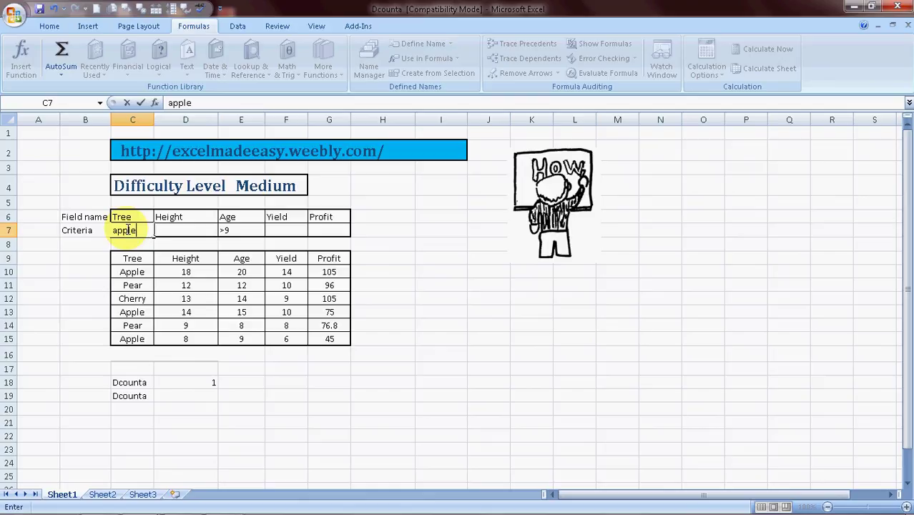
key("Tab")
key("Down")
key("Down")
key("Down")
key("Down")
key("Down")
key("Down")
key("Down")
key("Down")
key("Down")
key("Down")
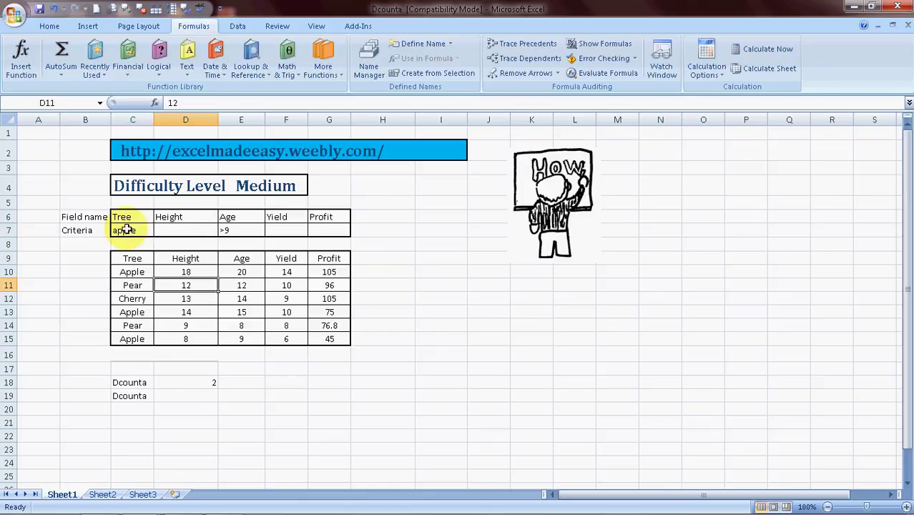
key("Down")
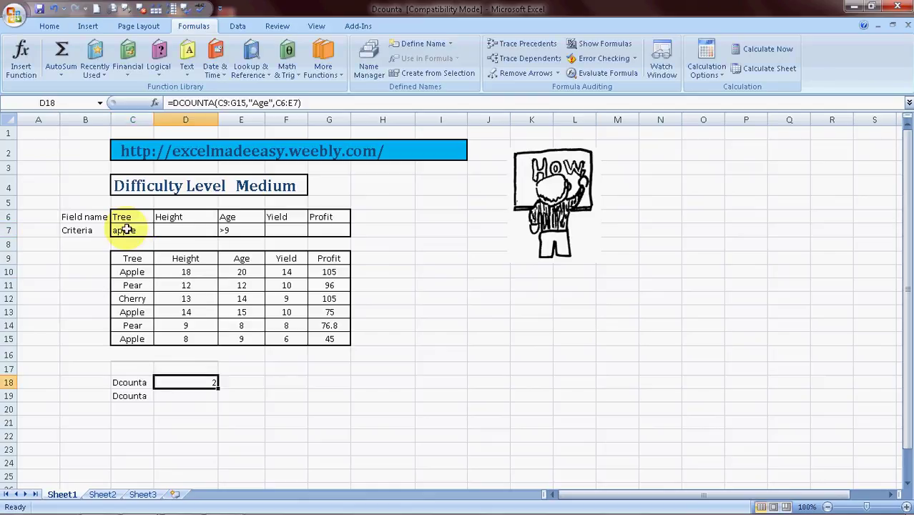
Step: Search the function library for dcounta and insert the DCOUNTA function in cell D19
key("Down")
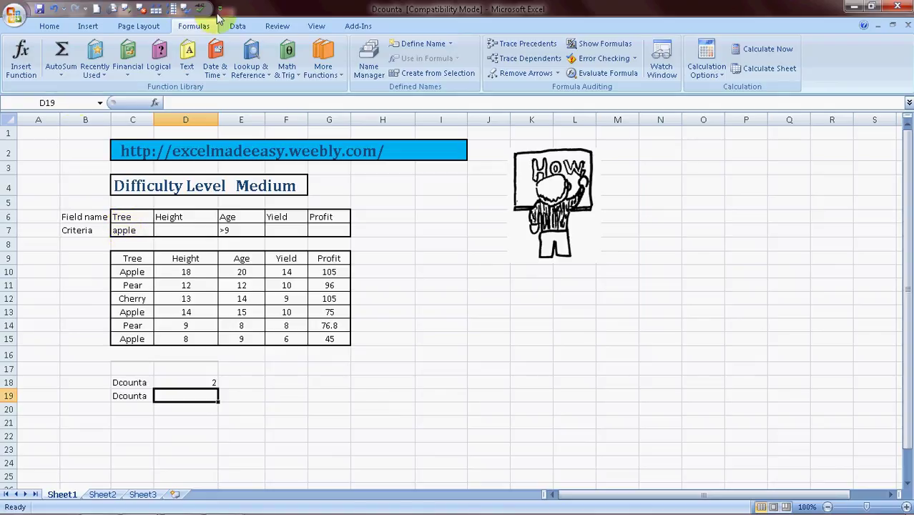
left_click(15, 57)
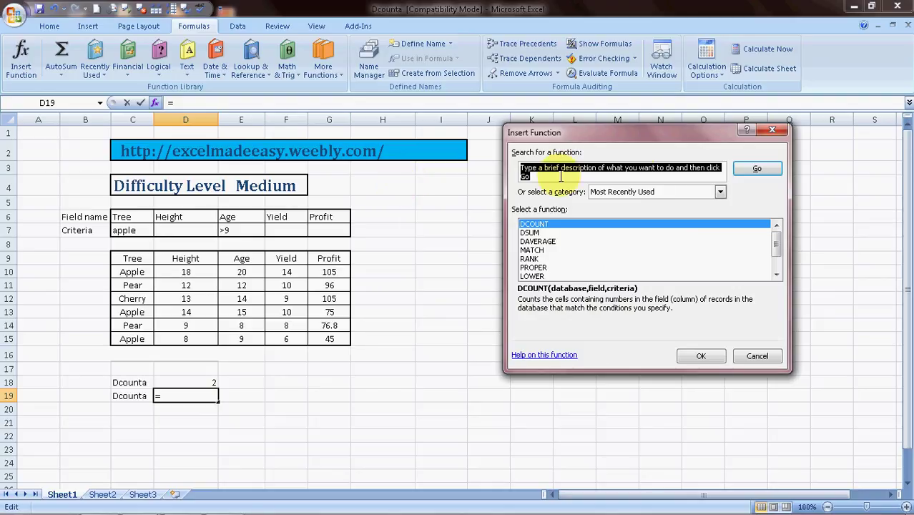
type("counta")
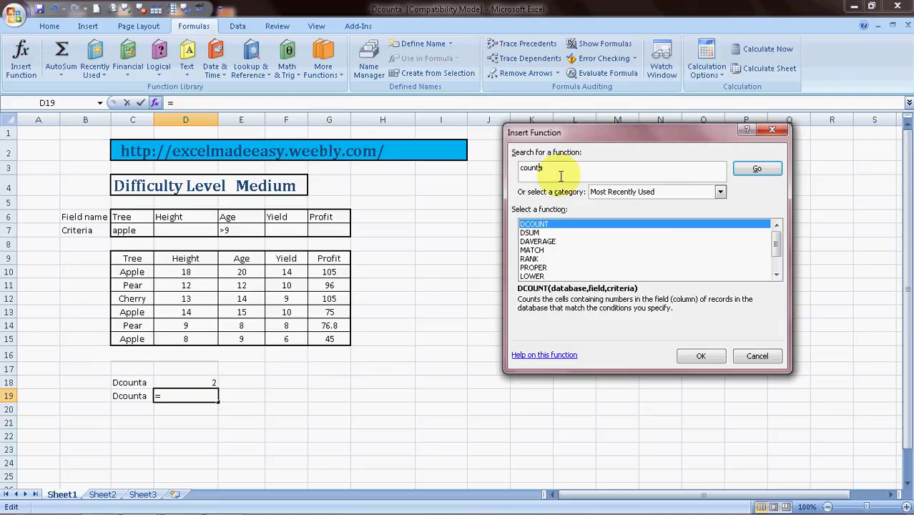
type("d")
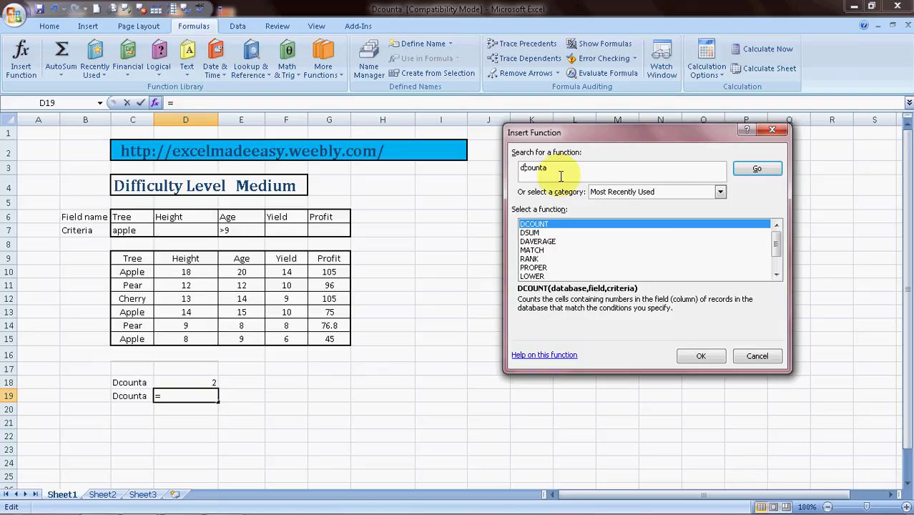
left_click(762, 172)
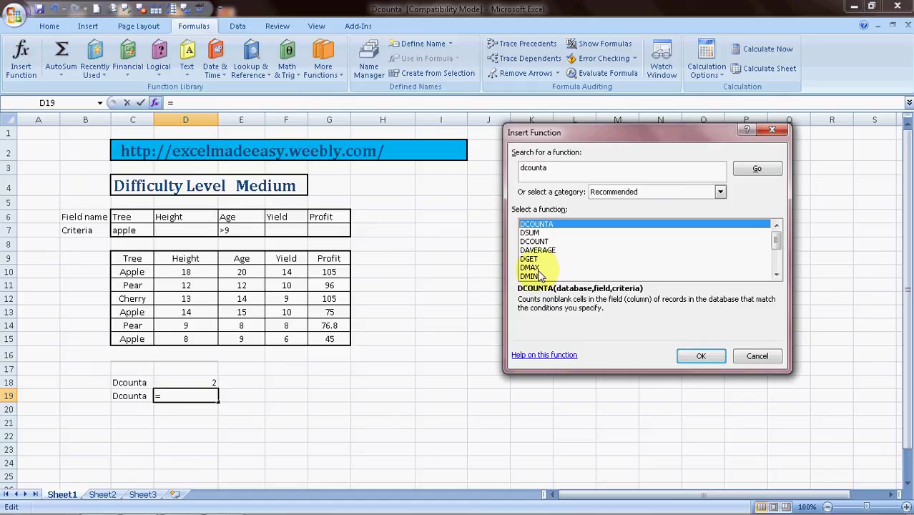
left_click(692, 356)
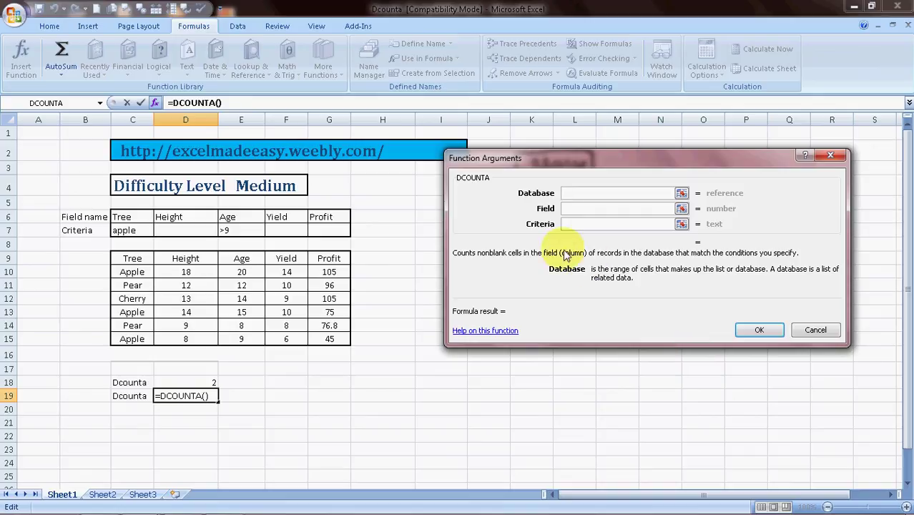
Step: Set the D19 function's Database argument to C9:G15 and its Field argument to the Age header cell E9
left_click(136, 257)
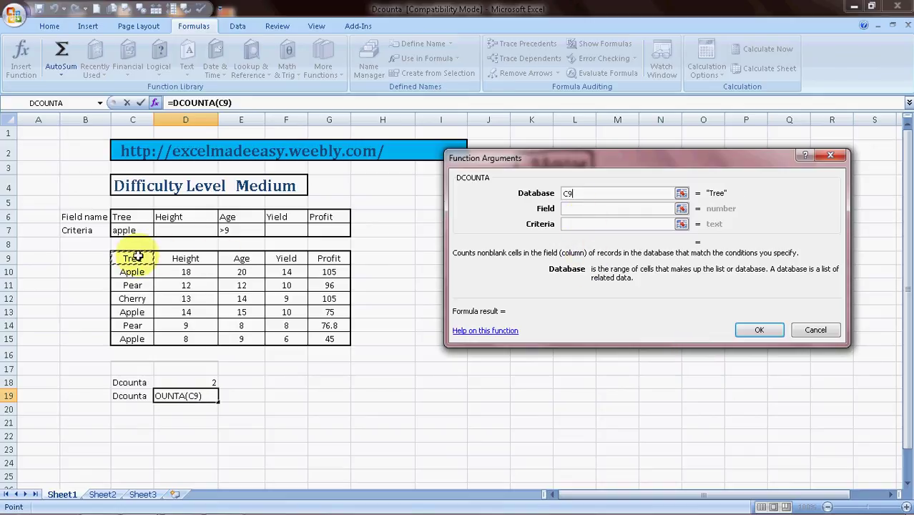
key("shift+Right")
key("shift+Right")
key("shift+Right")
key("shift+Right")
key("shift+Down")
key("shift+Down")
key("shift+Down")
key("shift+Down")
key("shift+Down")
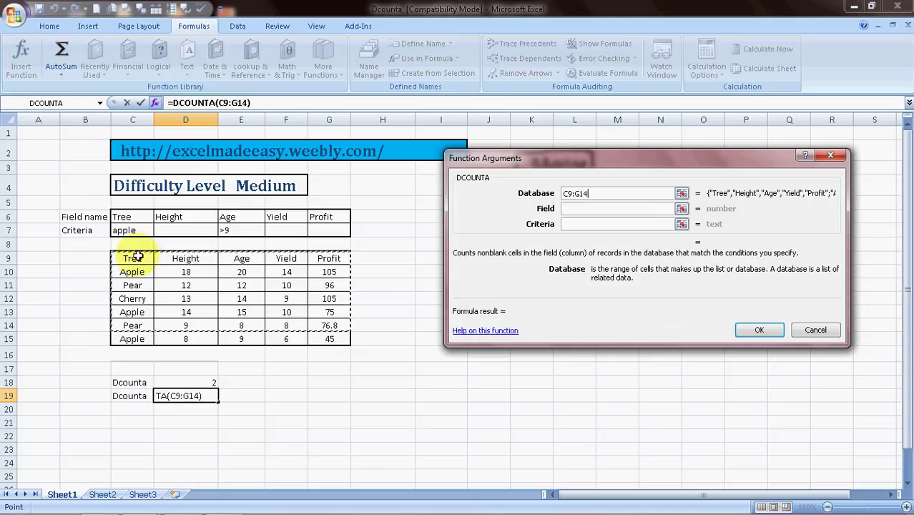
key("shift+Down")
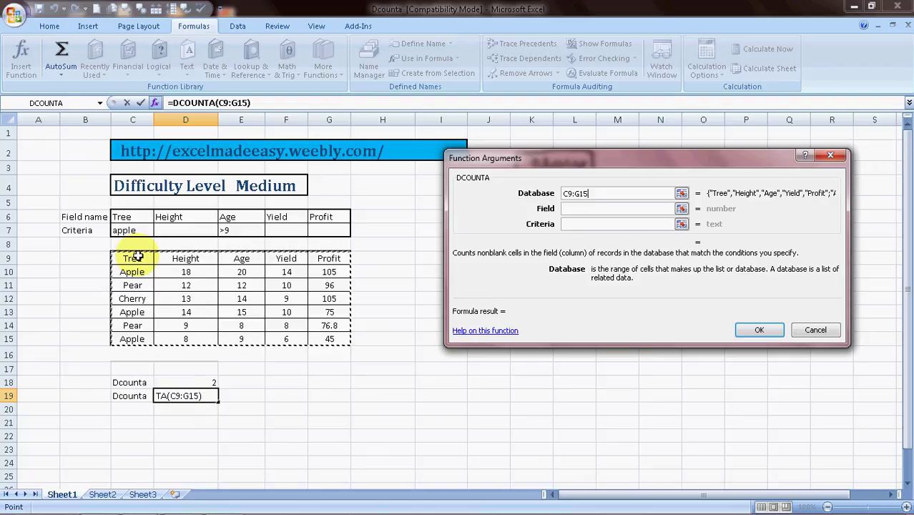
key("Tab")
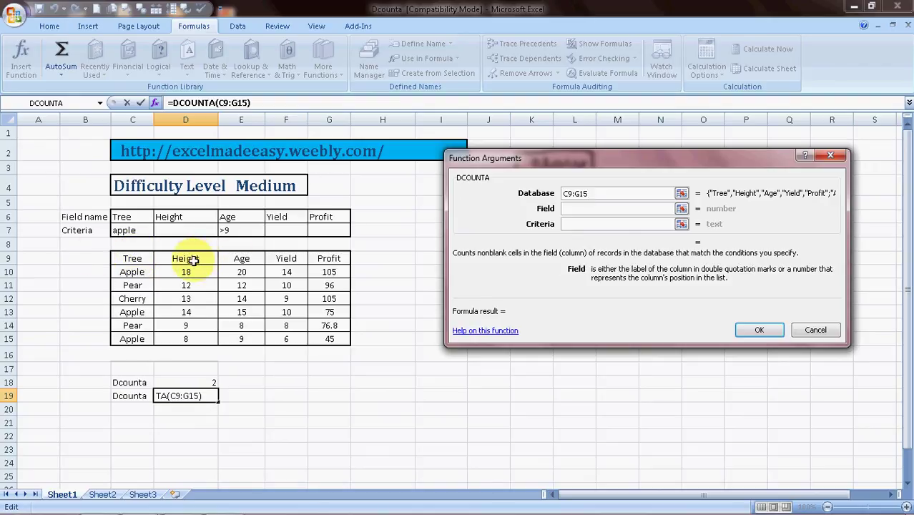
left_click(244, 259)
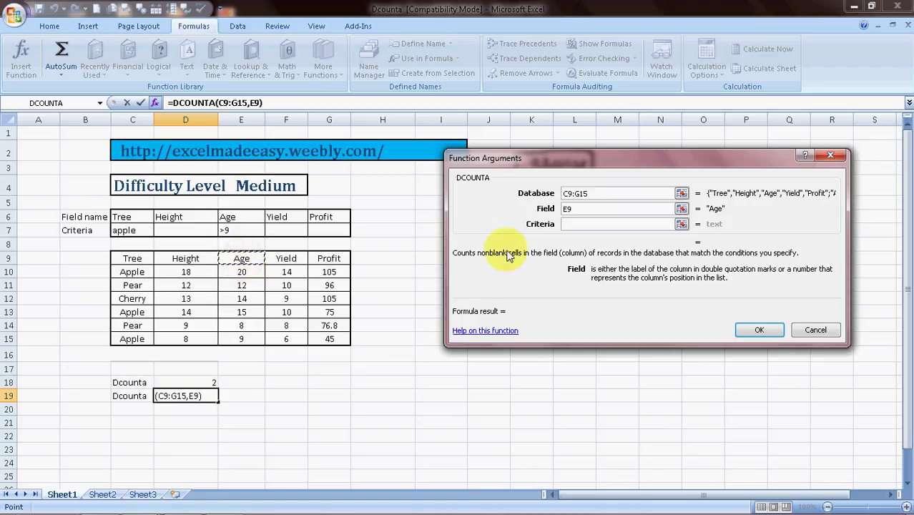
Step: Set the D19 function's Criteria argument to C6:E7, complete the DCOUNTA formula and leave the cell
left_click(582, 224)
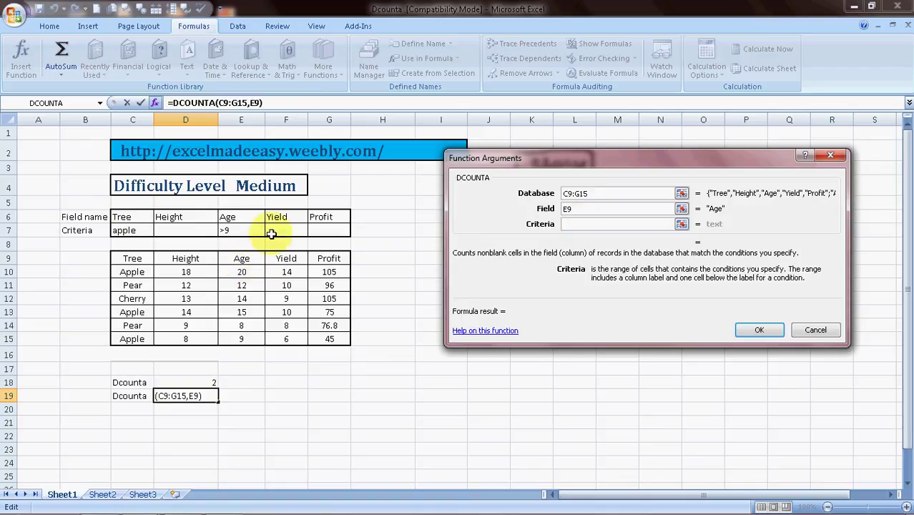
left_click(133, 214)
key("shift+Right")
key("shift+Right")
key("shift+Right")
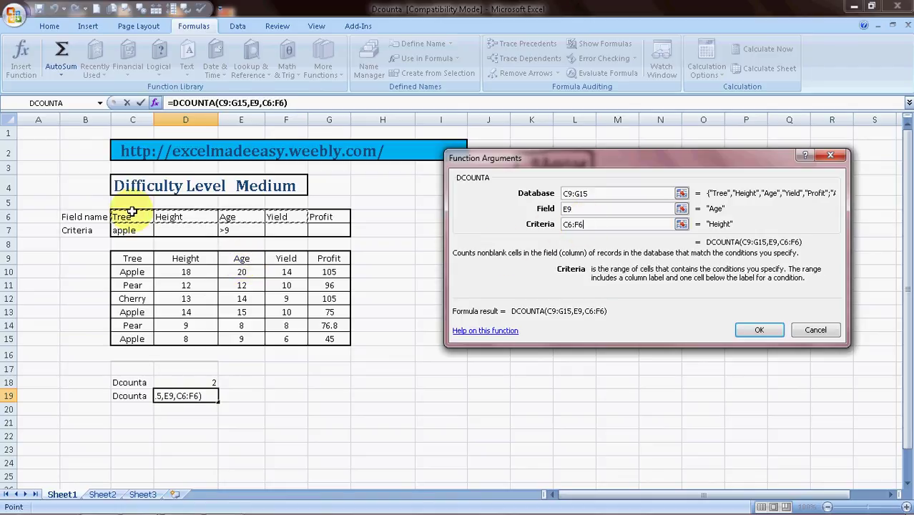
key("shift+Left")
key("shift+Down")
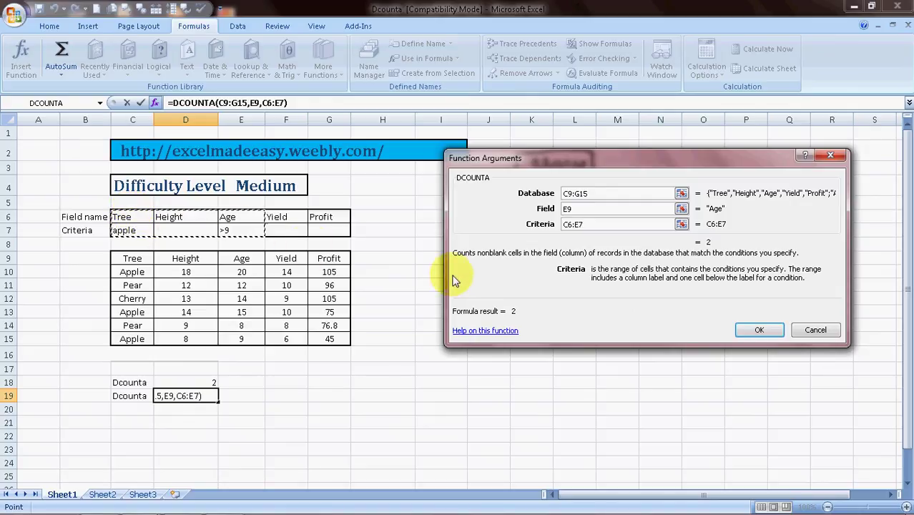
left_click(752, 333)
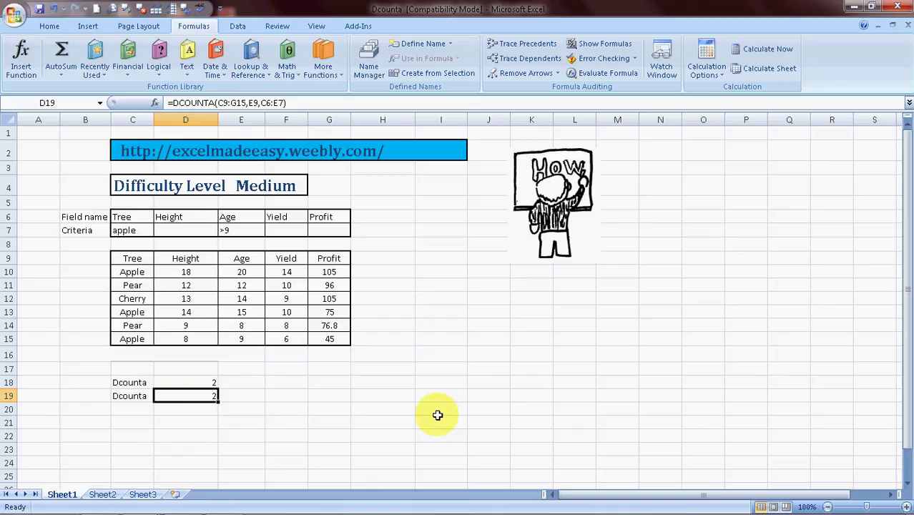
left_click(292, 403)
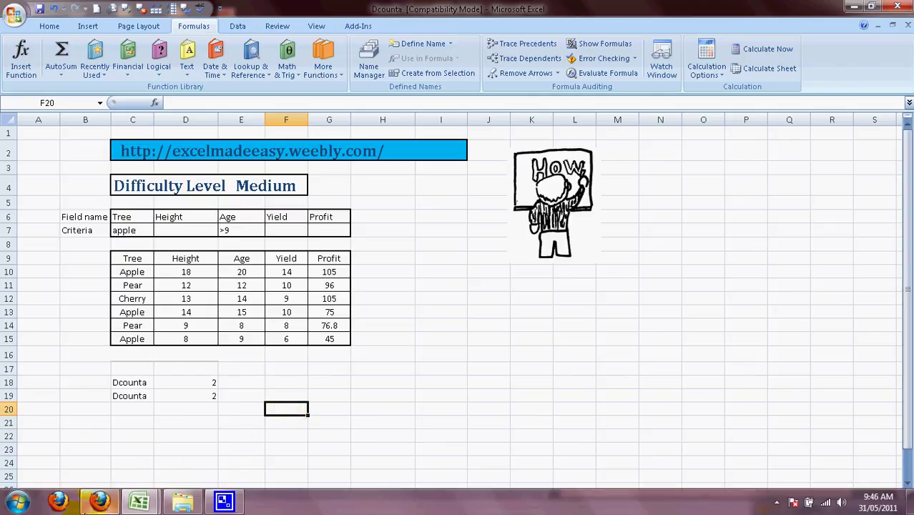
Step: Switch to Firefox and look through the Excel Made Easy home page, from its site navigation to the social links and question section
left_click(99, 500)
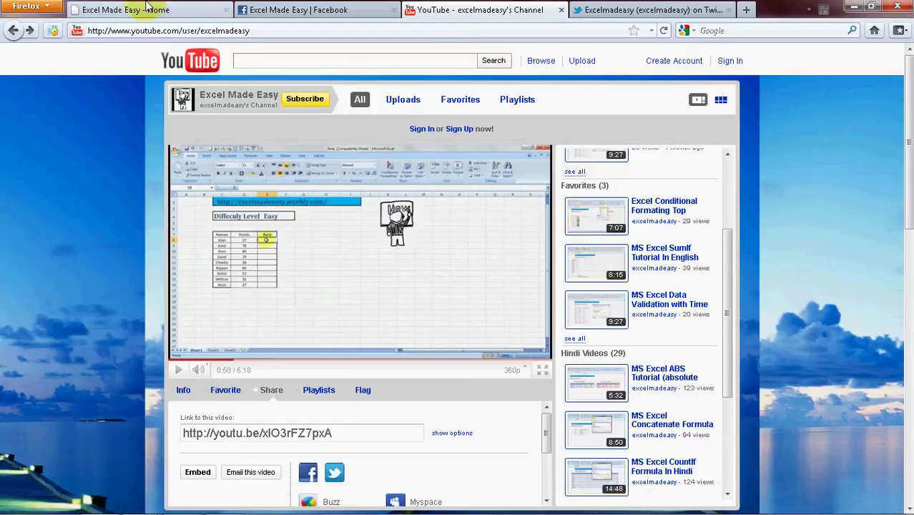
left_click(153, 8)
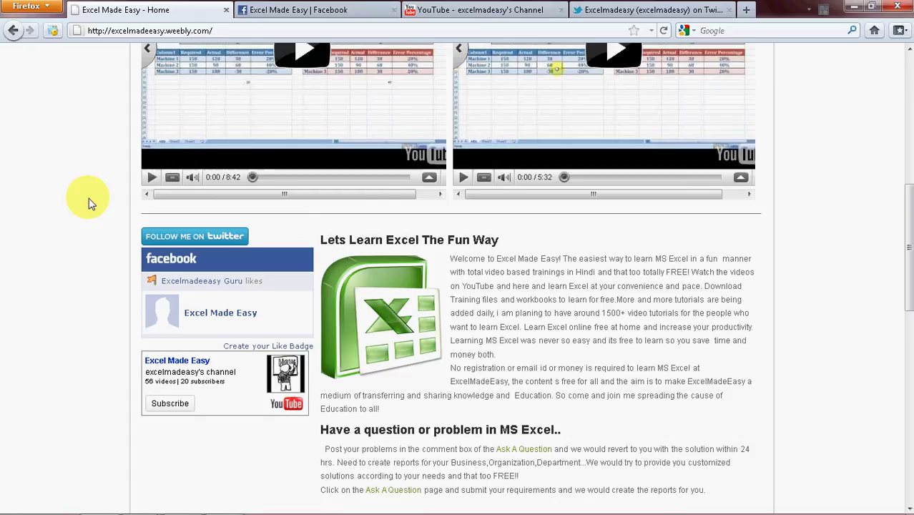
scroll(89, 203, "up", 5)
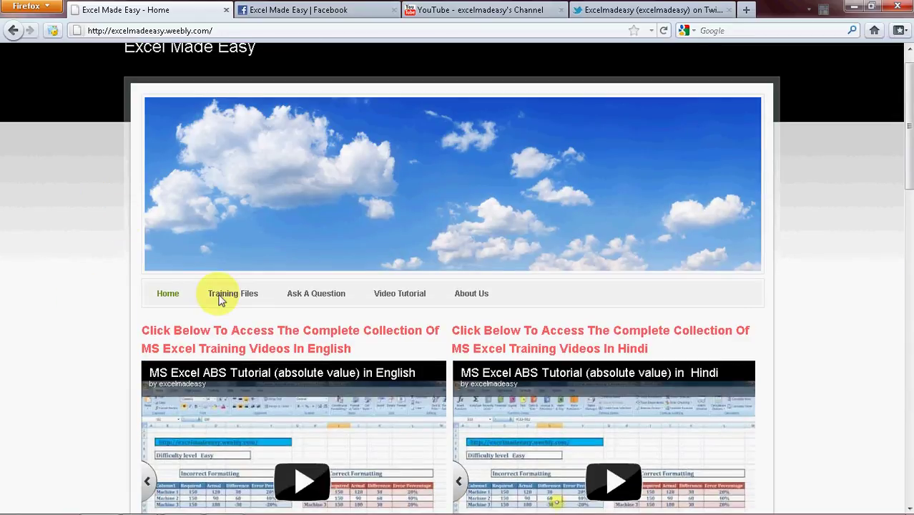
scroll(108, 344, "down", 2)
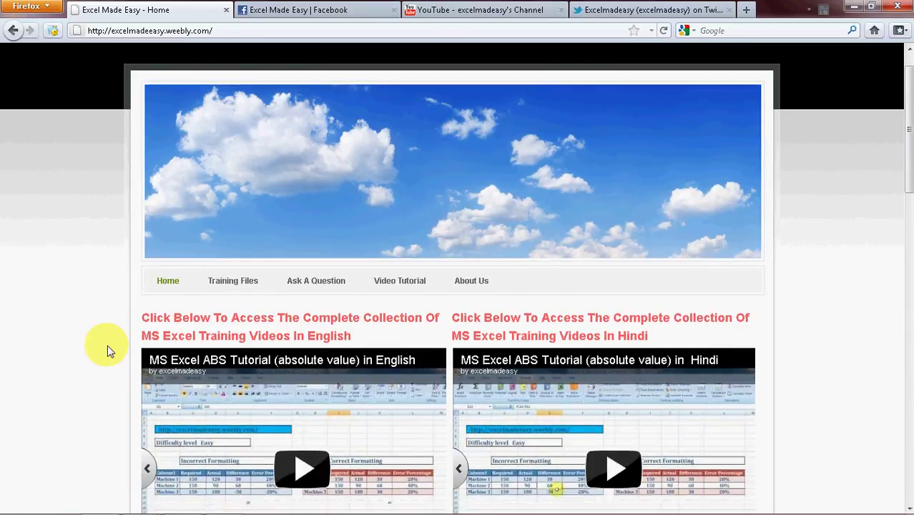
scroll(107, 345, "down", 3)
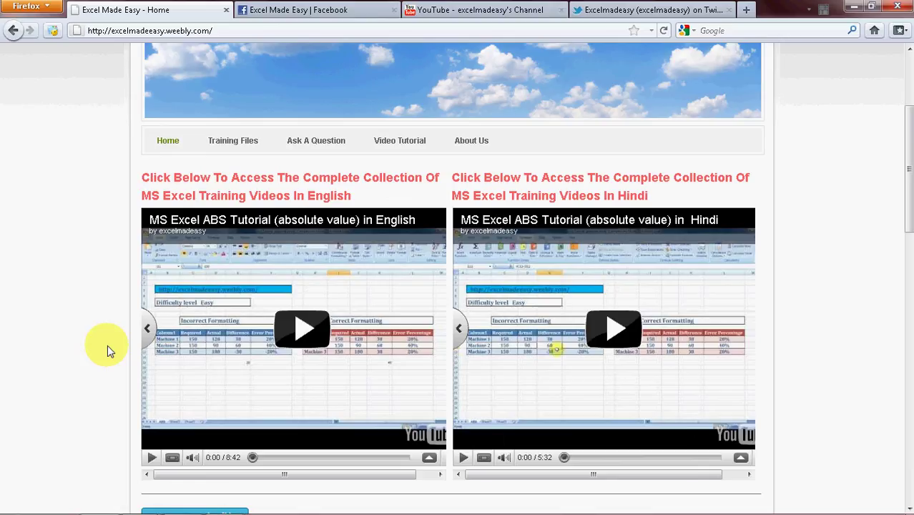
scroll(107, 344, "down", 2)
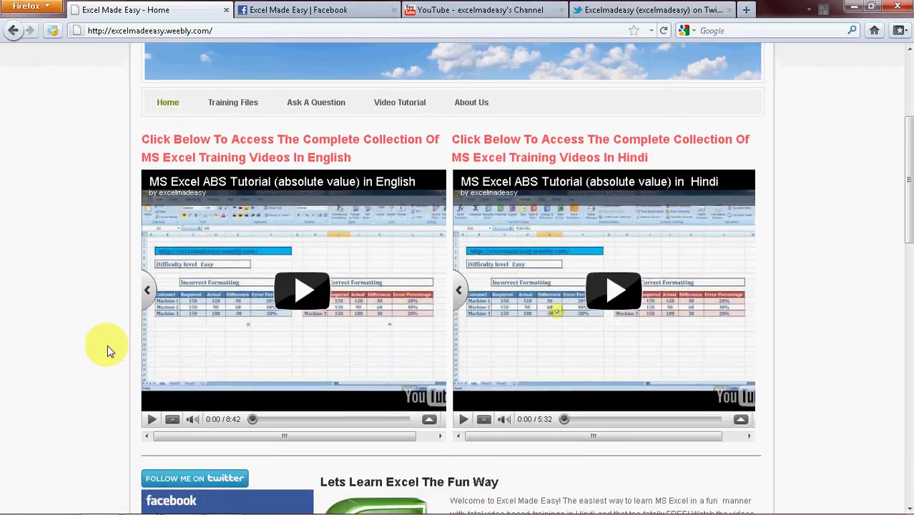
scroll(107, 345, "down", 1)
scroll(107, 344, "down", 5)
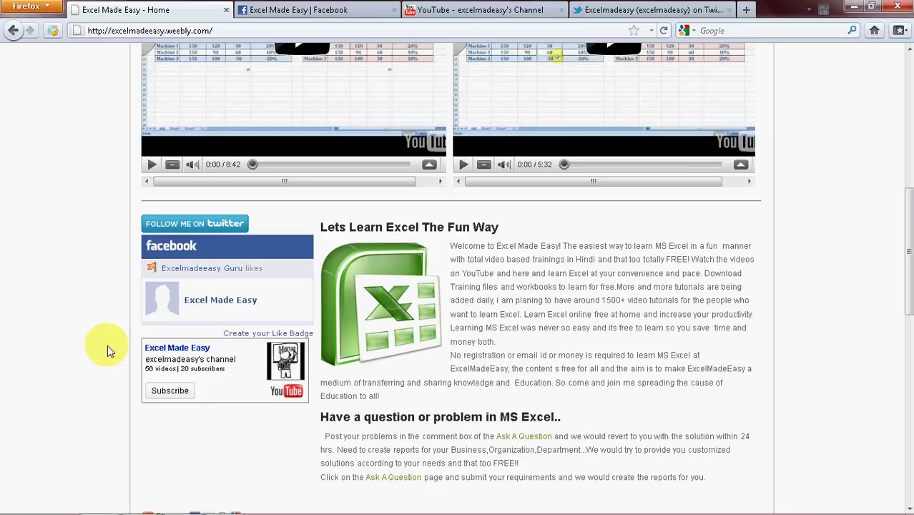
scroll(107, 345, "up", 2)
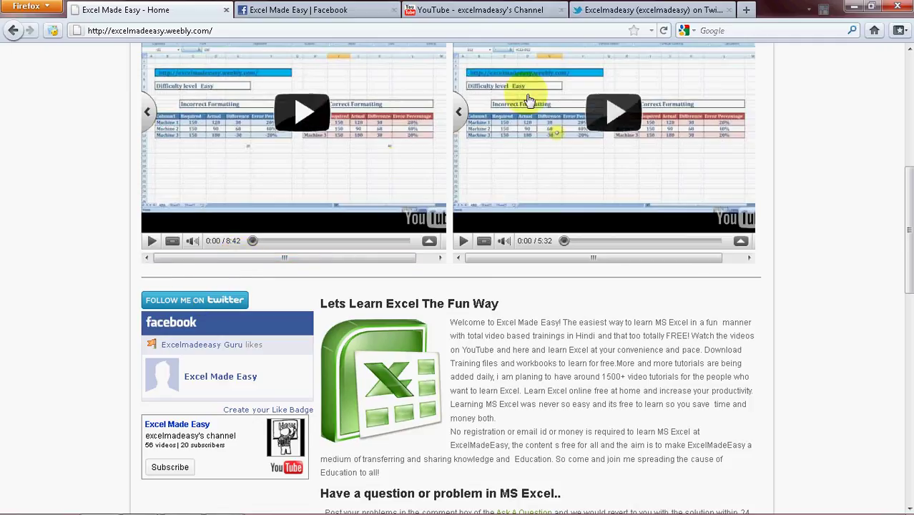
Step: View the Excelmadeasy Twitter page and the Excel Made Easy Facebook page
left_click(640, 10)
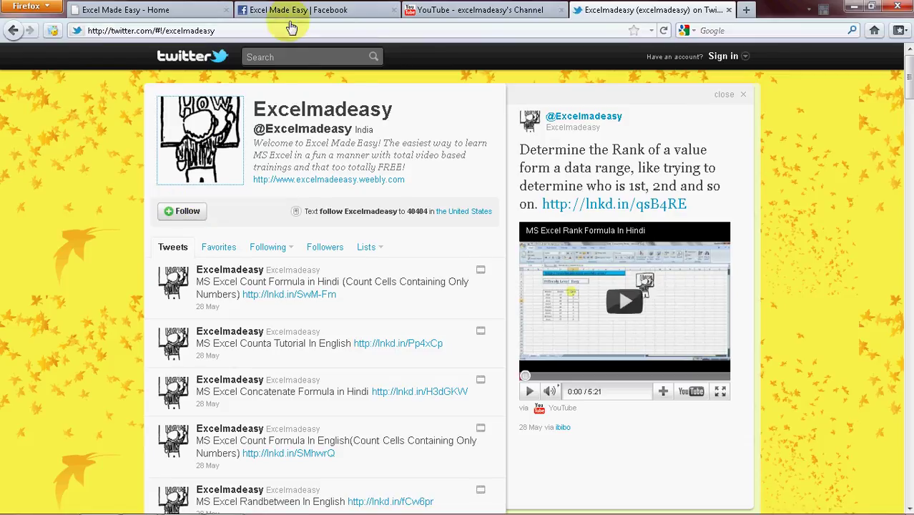
left_click(181, 12)
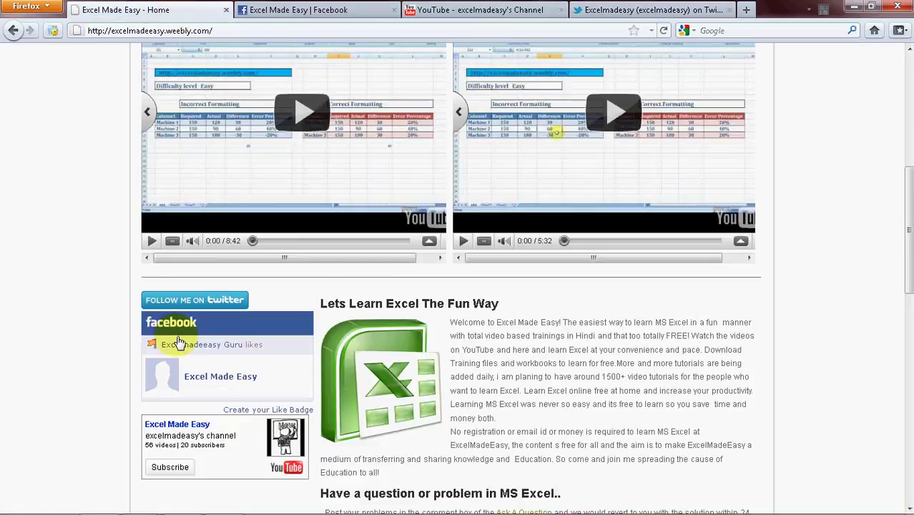
left_click(300, 11)
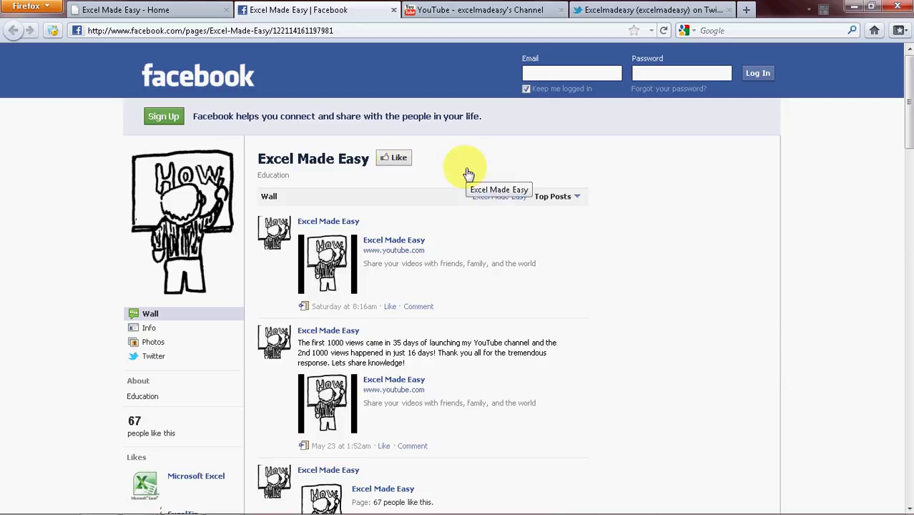
Step: Look over the excelmadeasy YouTube channel and its video sharing options, and return to the Dcounta workbook in Excel
left_click(443, 12)
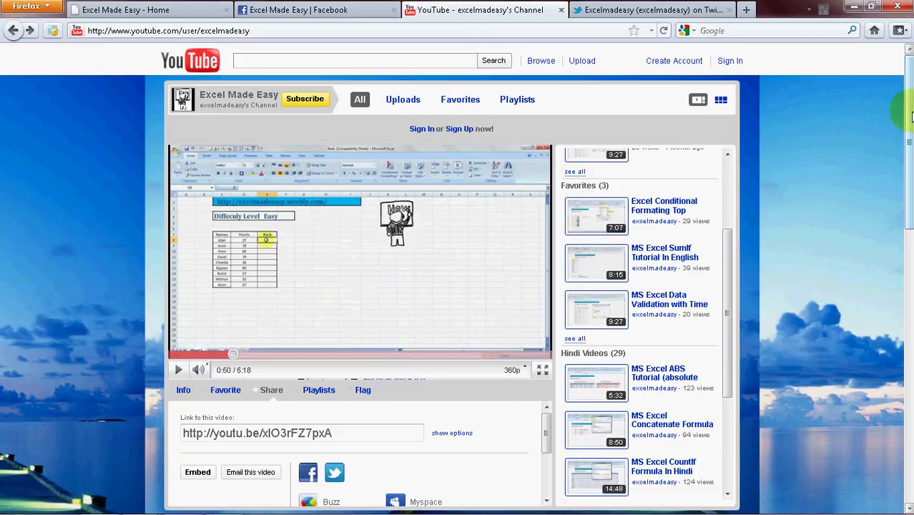
scroll(909, 135, "down", 1)
scroll(910, 134, "down", 1)
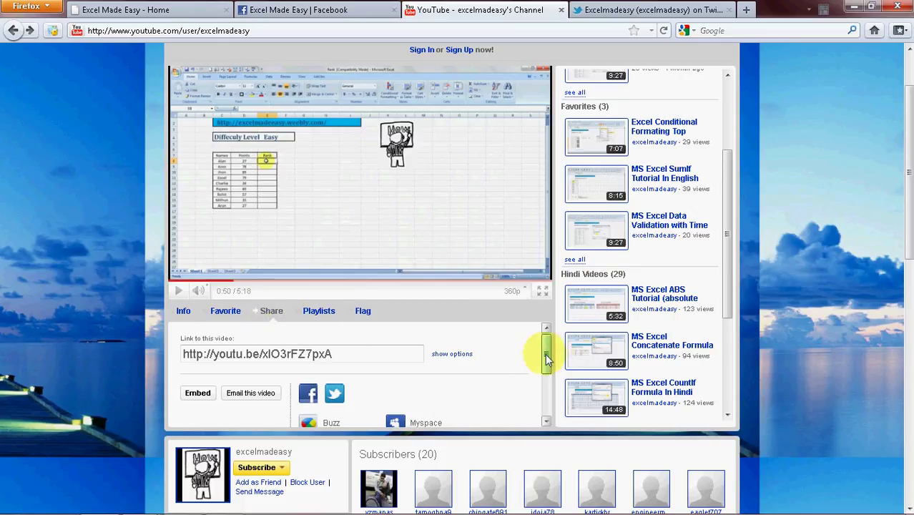
left_click_drag(545, 357, 543, 396)
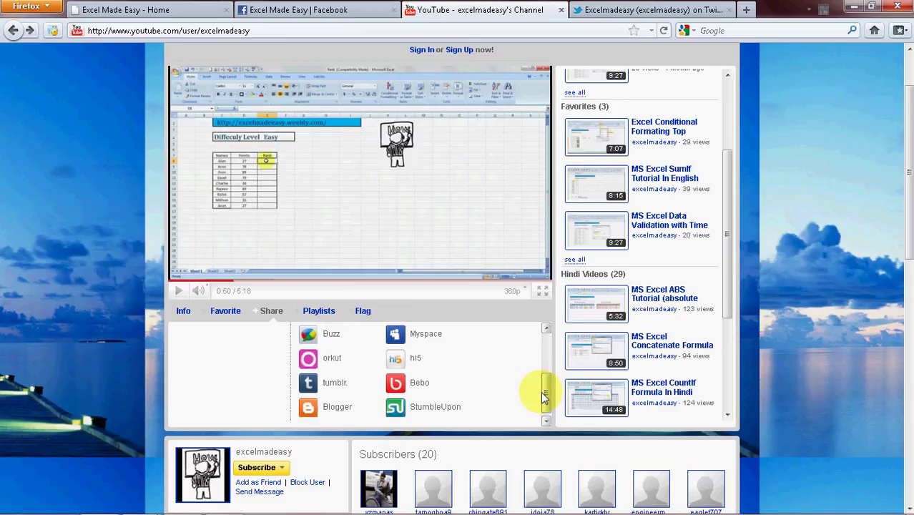
key("alt+Tab")
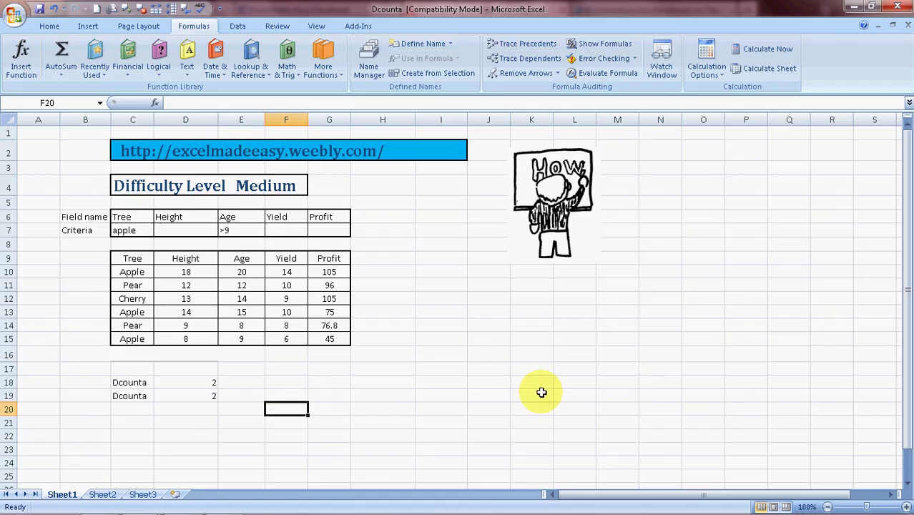